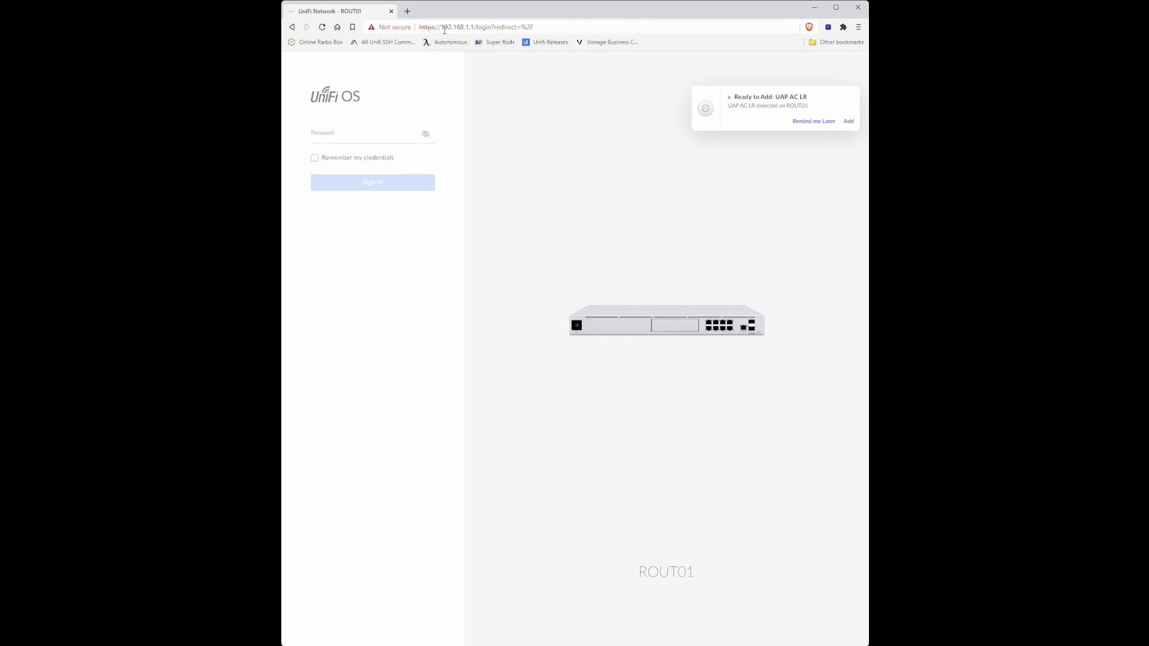
Step: Load the router's web interface at 192.168.1.1 in the browser
left_click(503, 29)
type("1")
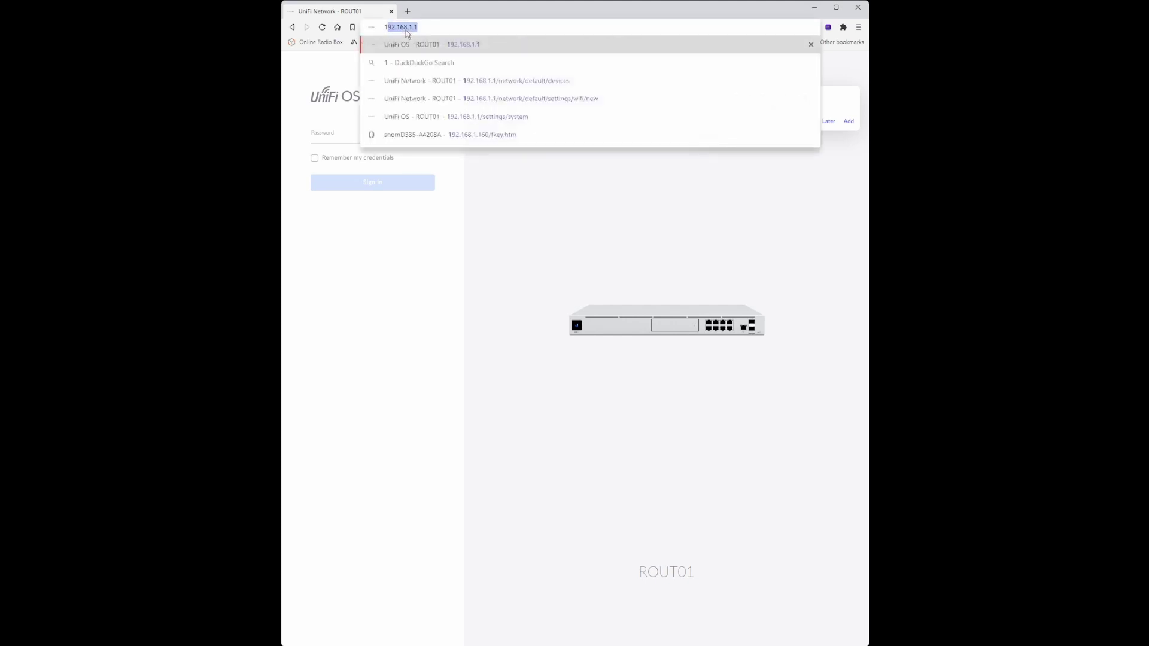
type("92.168.")
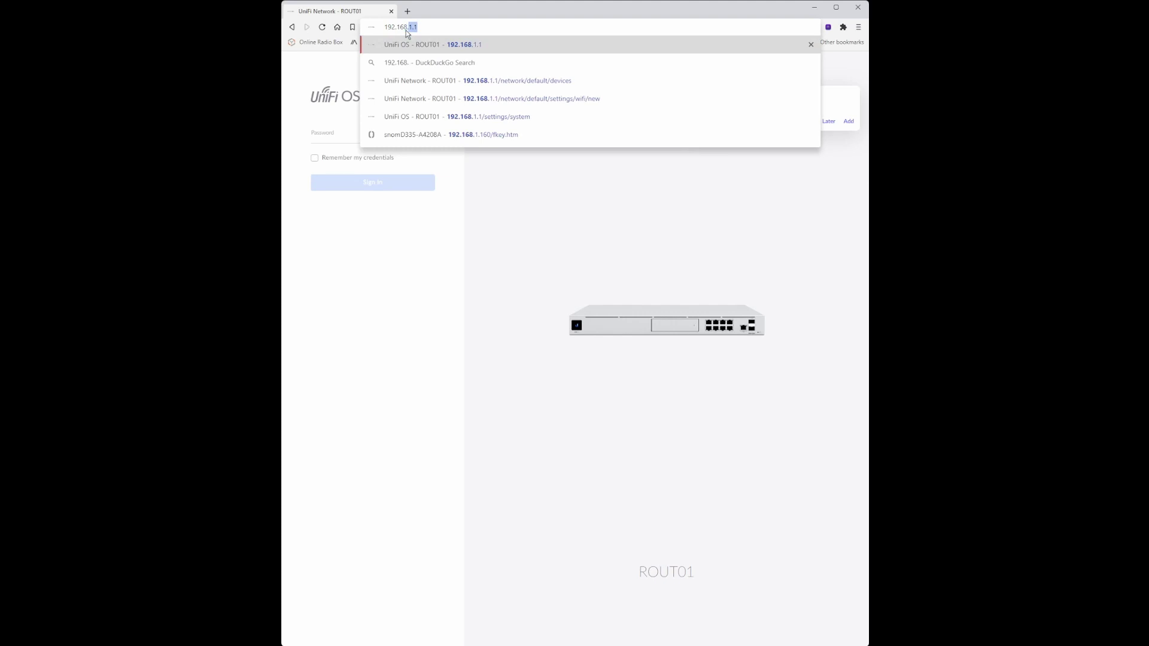
type("1.1")
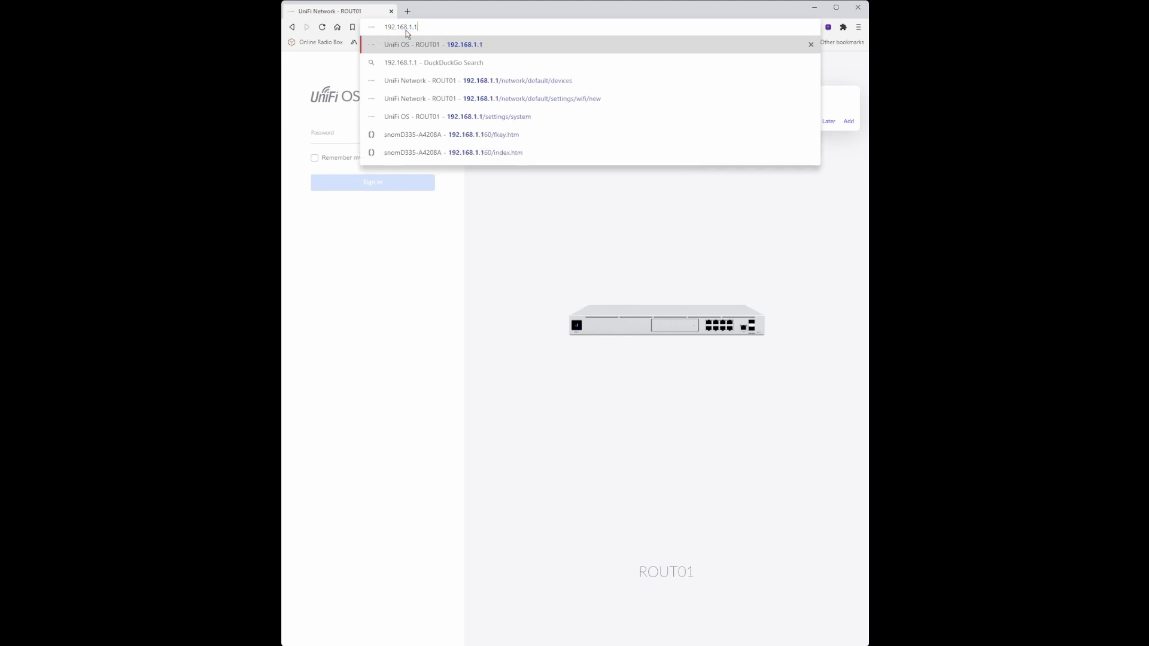
key("Return")
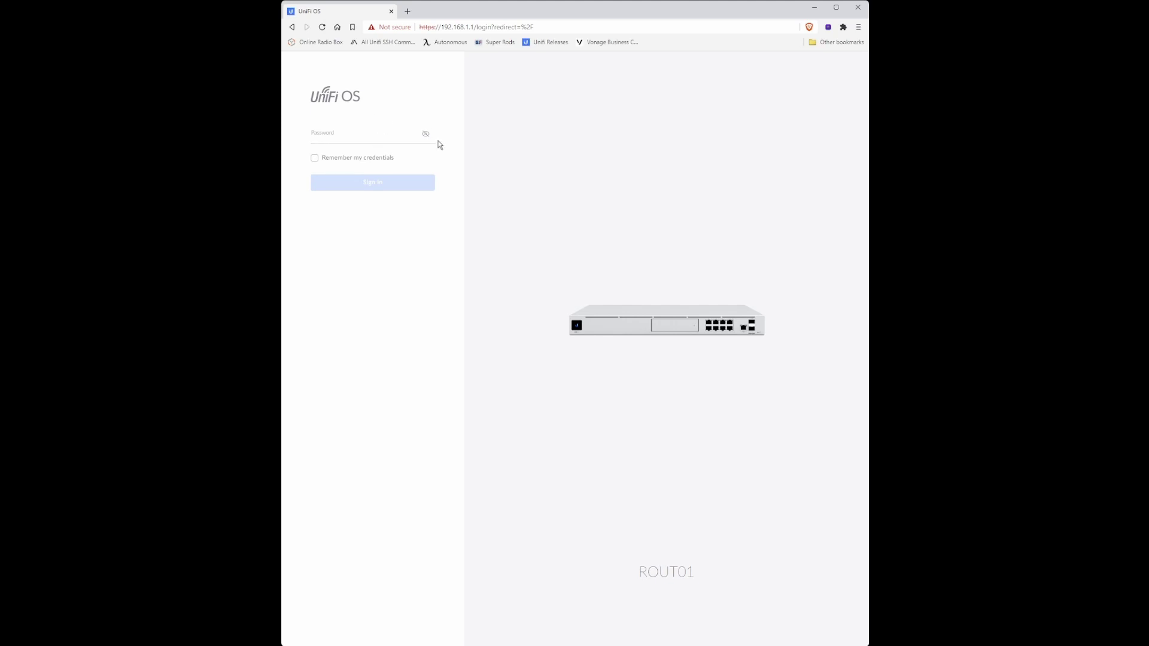
Step: Enter the account password and sign in to UniFi OS
left_click(383, 139)
key("ctrl+v")
left_click(379, 186)
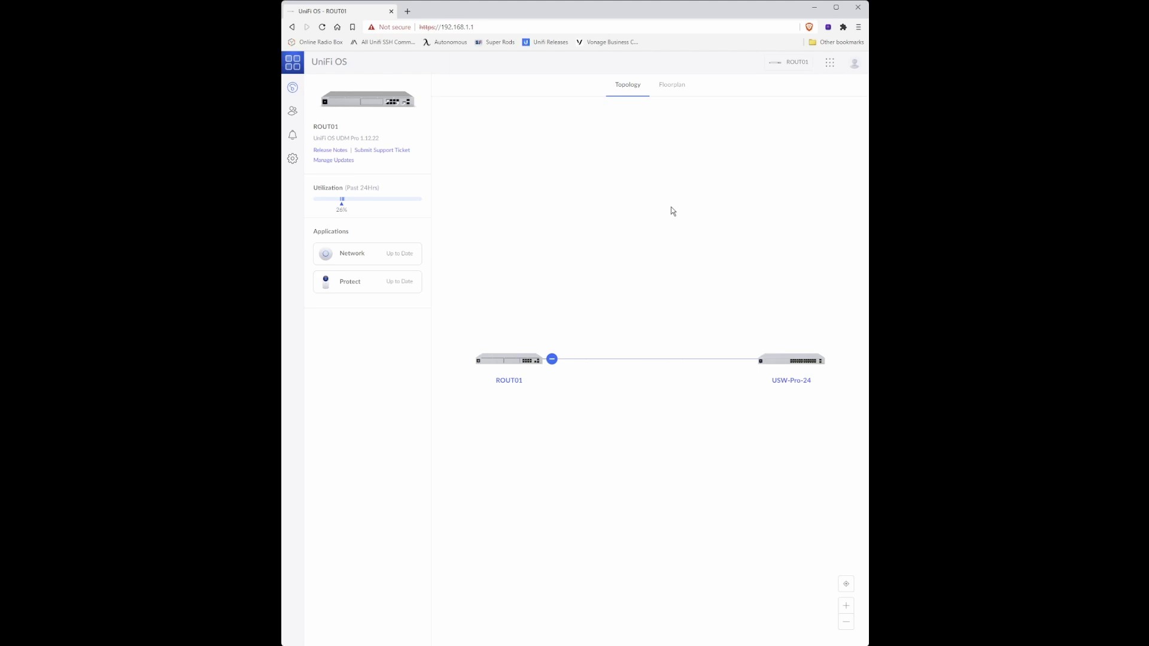
Step: Open the Network application and adopt the UAP-AC-LR access point from the UniFi devices list
left_click(831, 65)
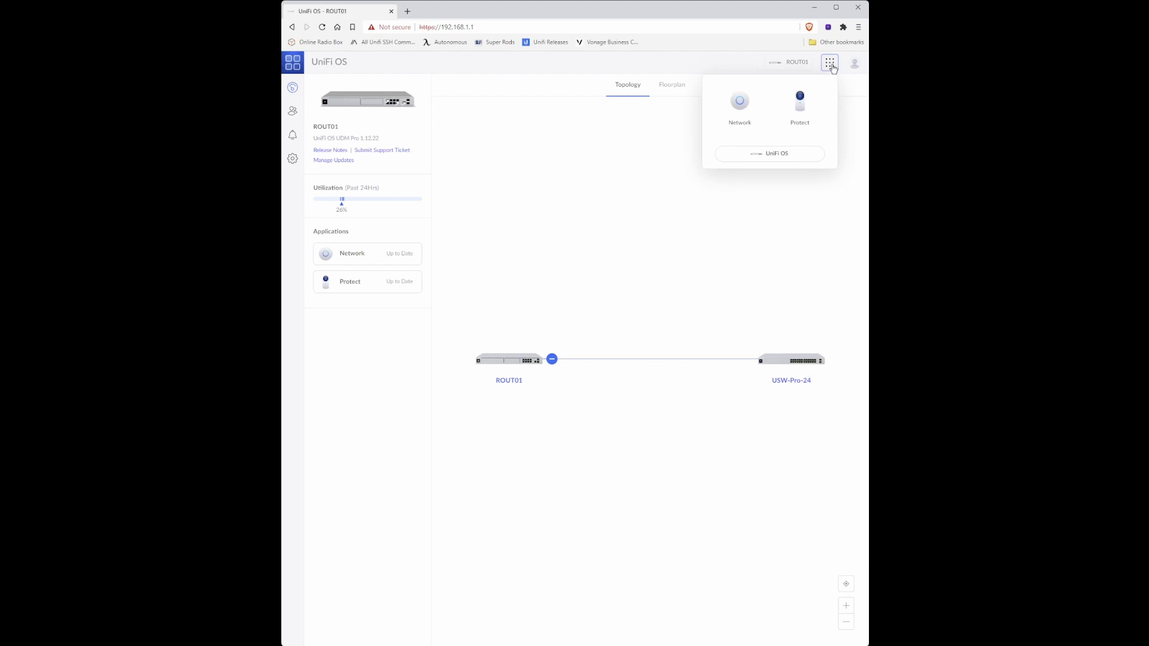
left_click(739, 102)
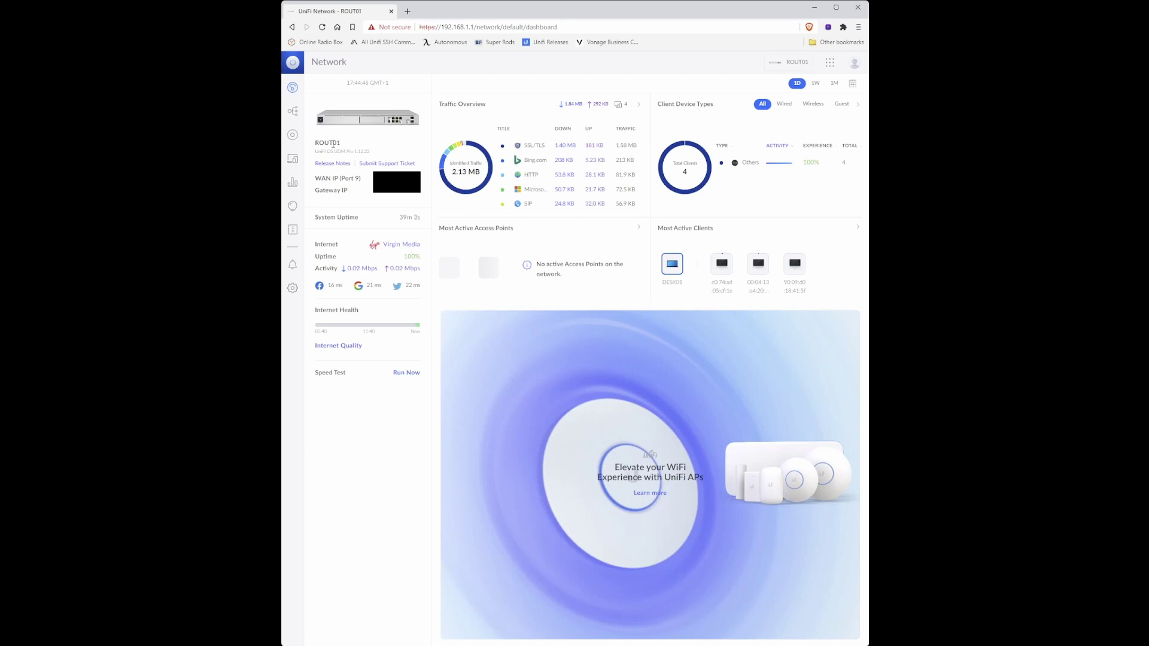
left_click(292, 136)
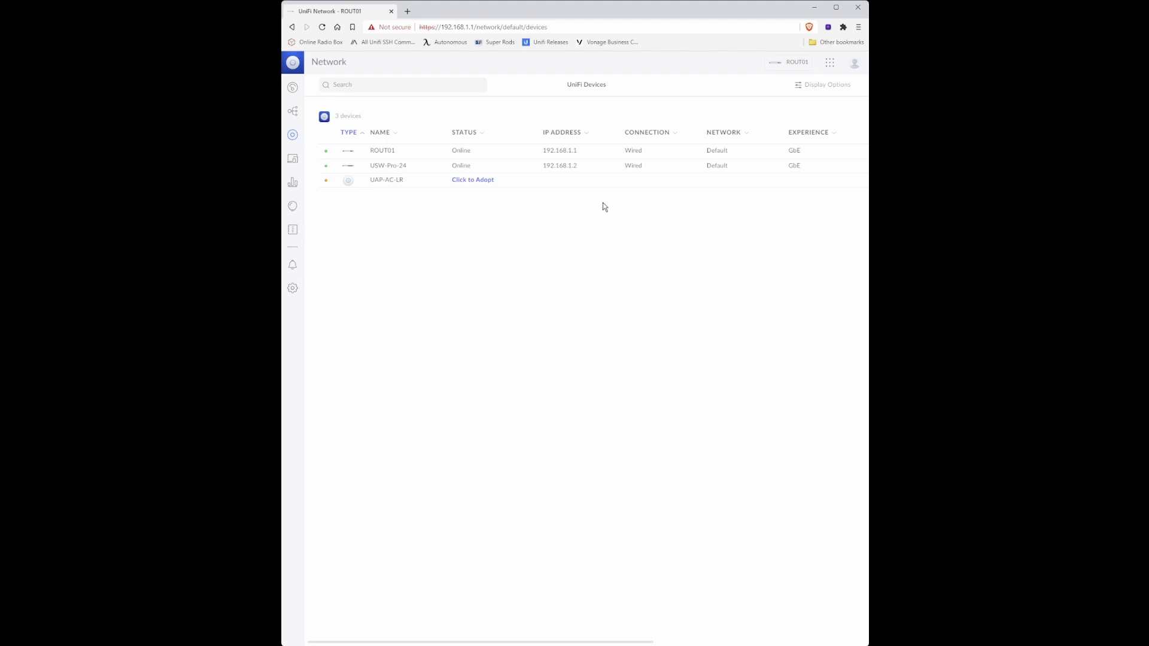
left_click(470, 182)
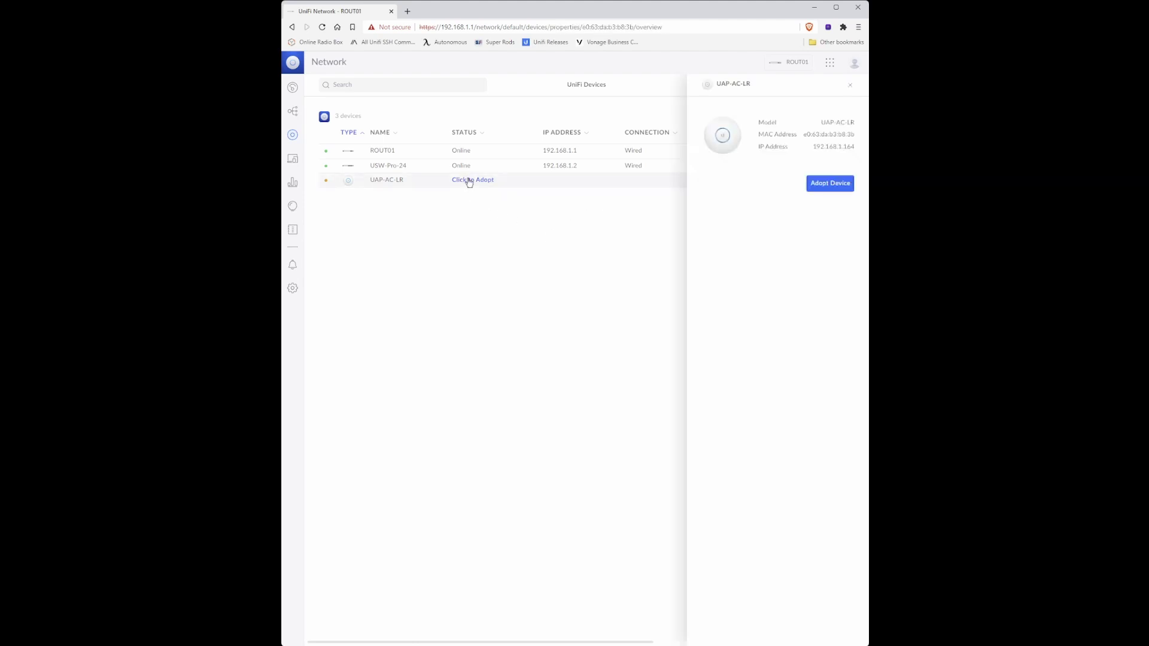
left_click(837, 186)
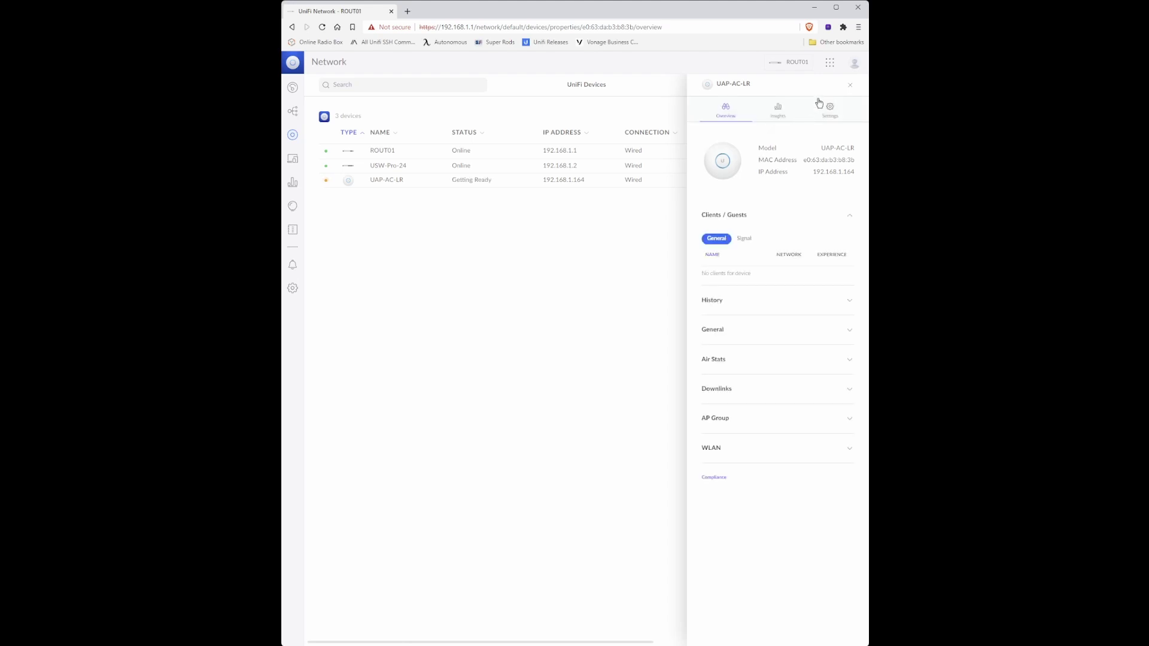
left_click(849, 85)
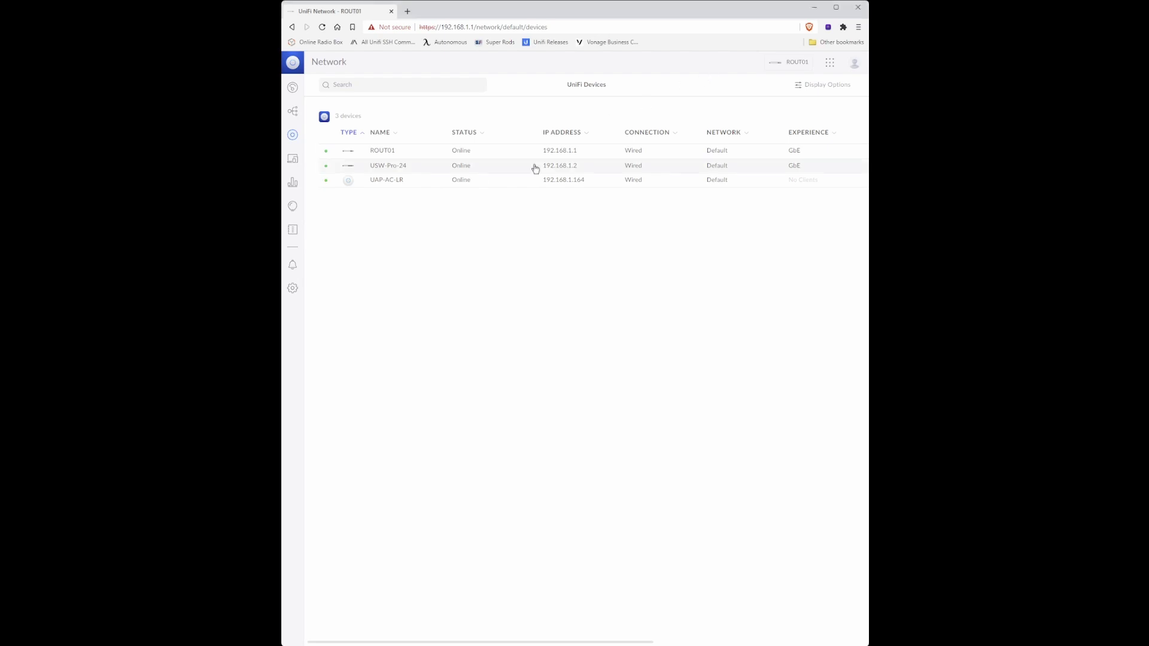
Step: Change the UAP-AC-LR access point's IP configuration to Static IP in its network settings
left_click(467, 186)
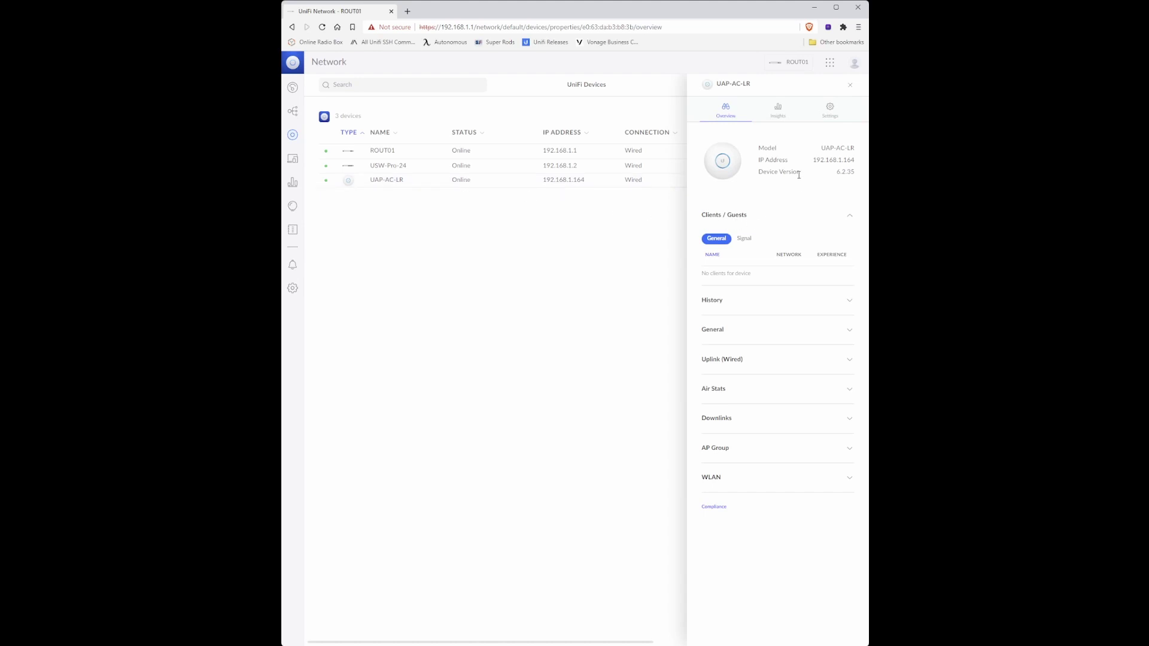
left_click(830, 111)
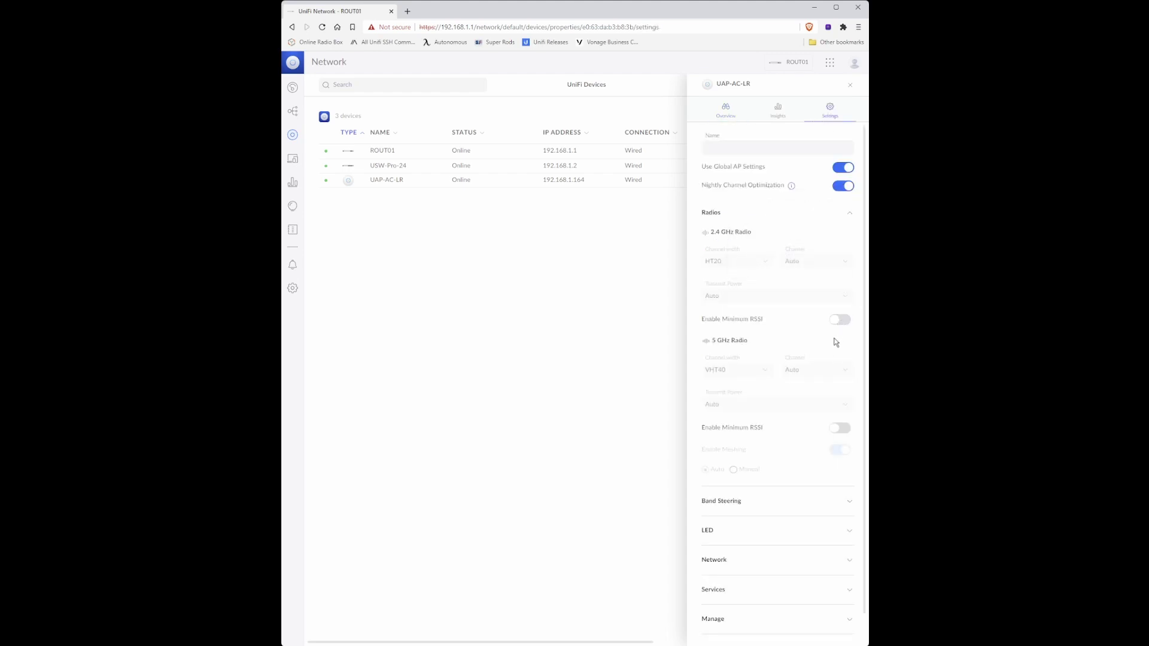
scroll(811, 474, "down", 1)
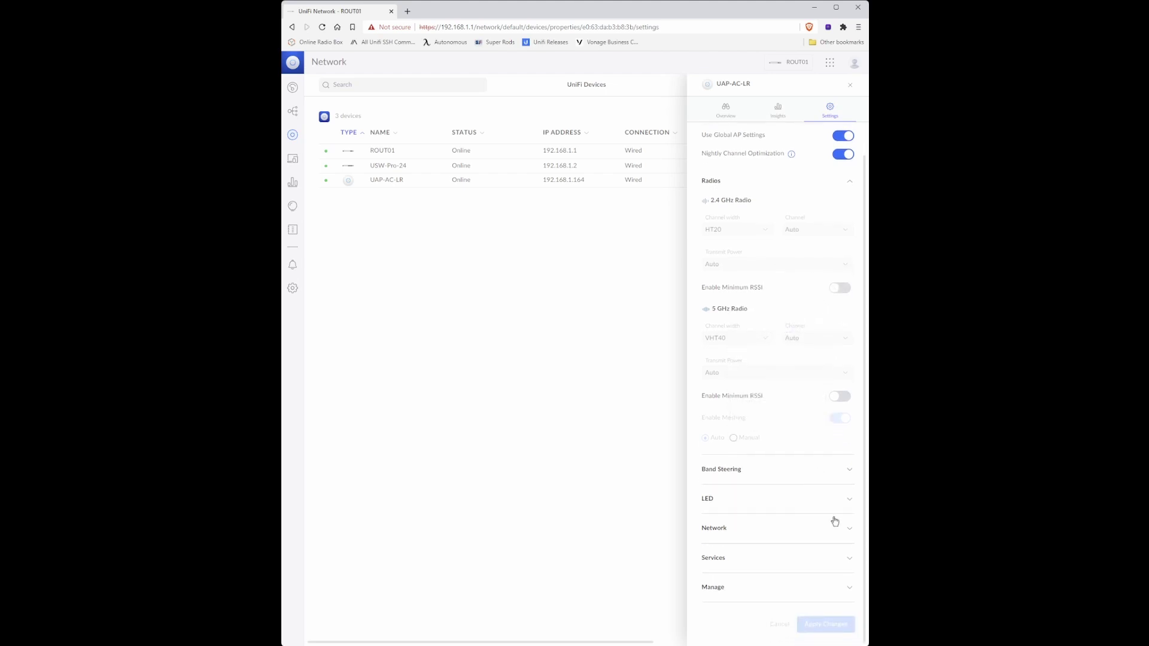
left_click(851, 530)
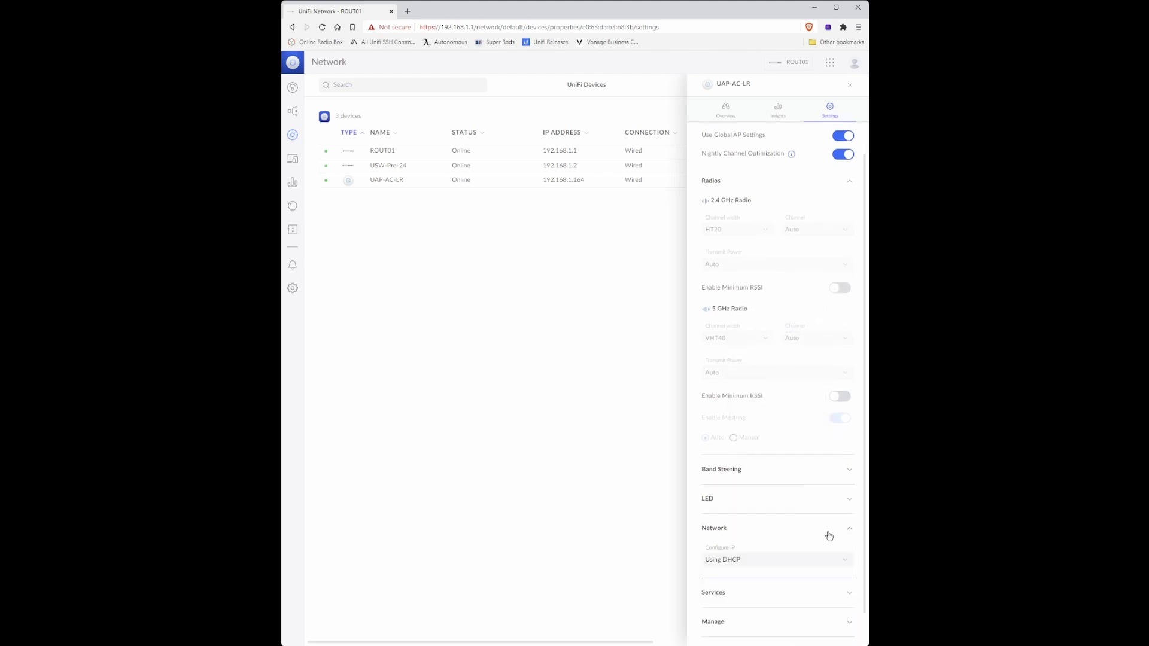
scroll(808, 541, "down", 1)
left_click(787, 530)
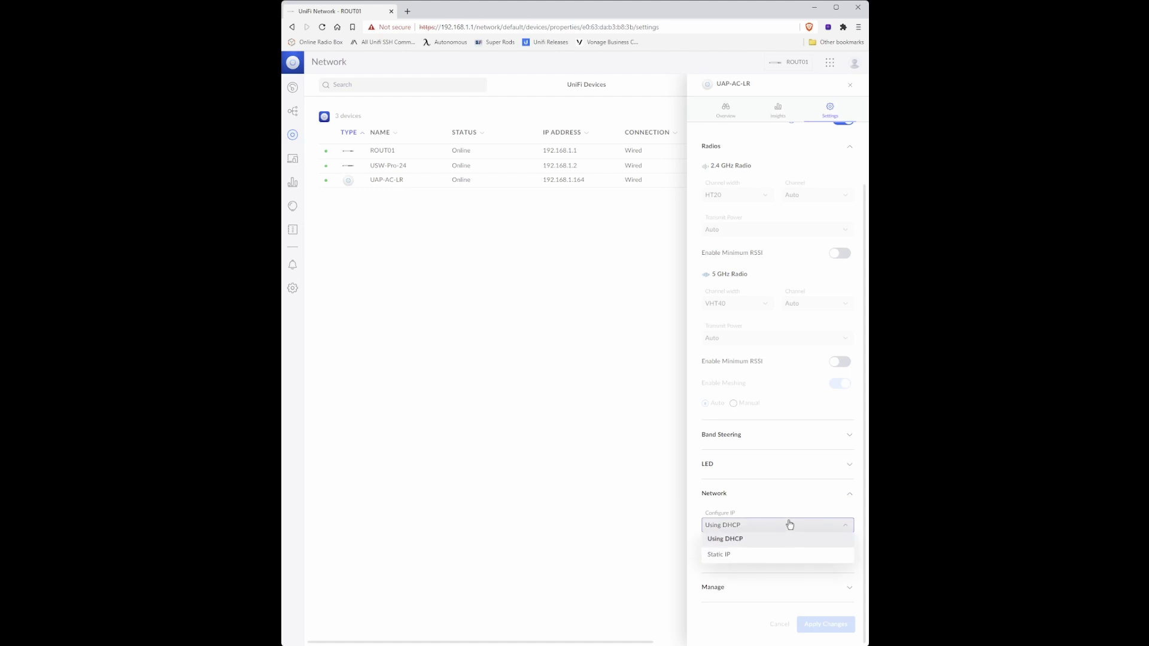
left_click(719, 556)
scroll(780, 557, "down", 2)
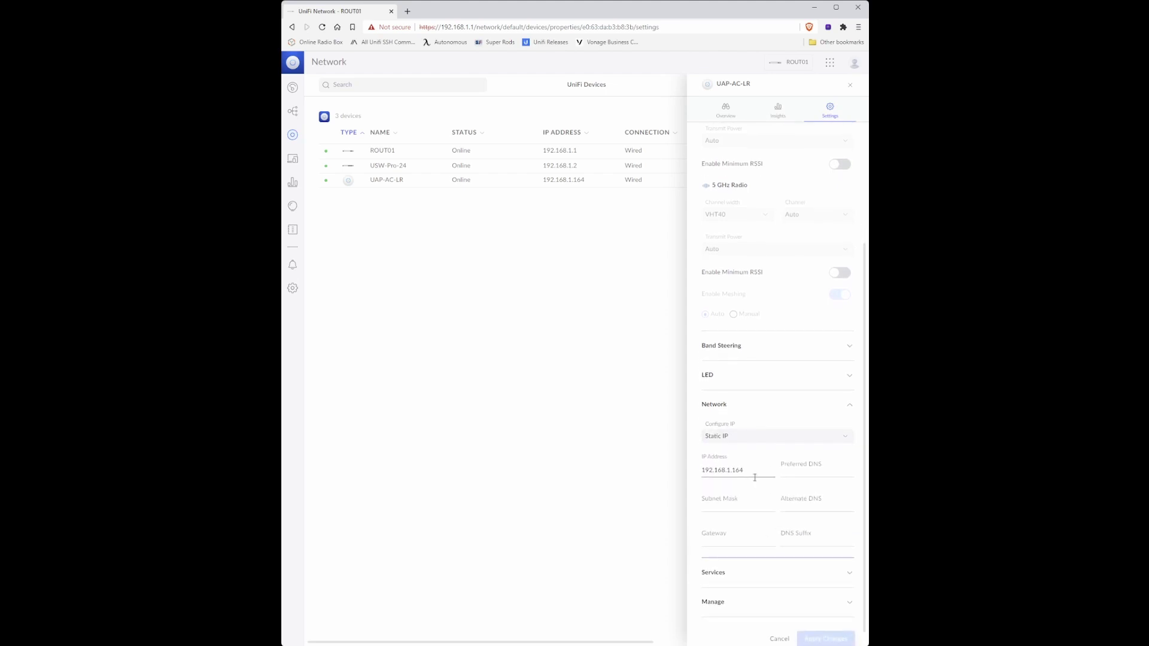
Step: Set the IP address to 192.168.1.3, preferred DNS and gateway to 192.168.1.1 and subnet mask to 255.255.255.0, and apply the changes
left_click(750, 469)
left_click(824, 472)
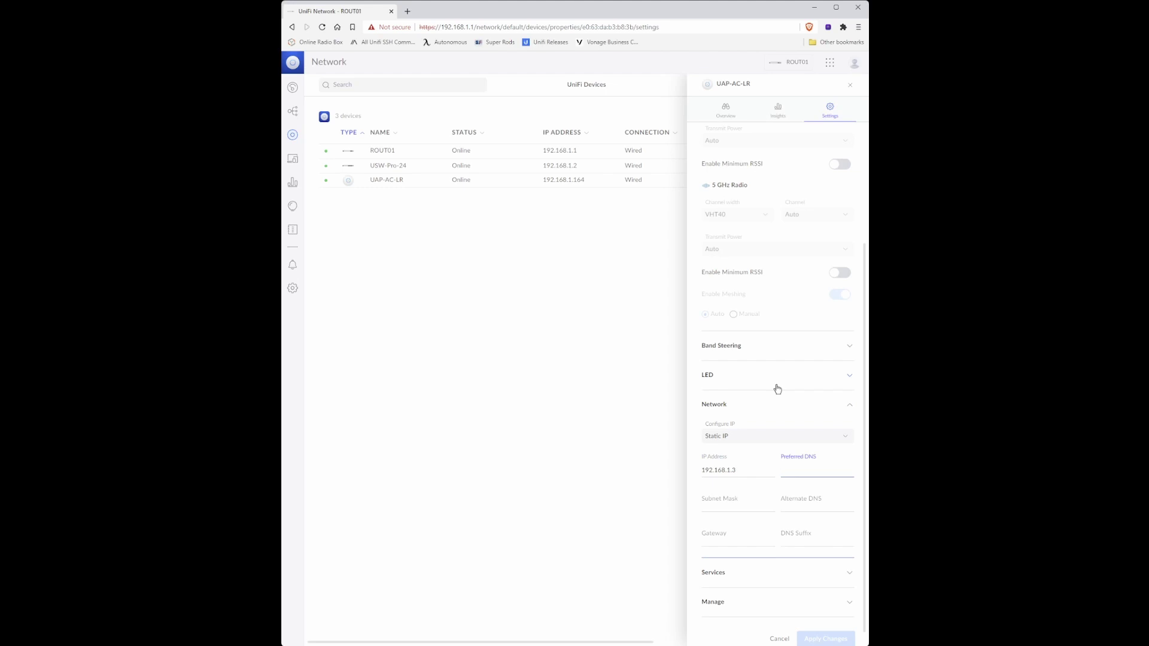
type("192.168.1.1")
left_click(727, 505)
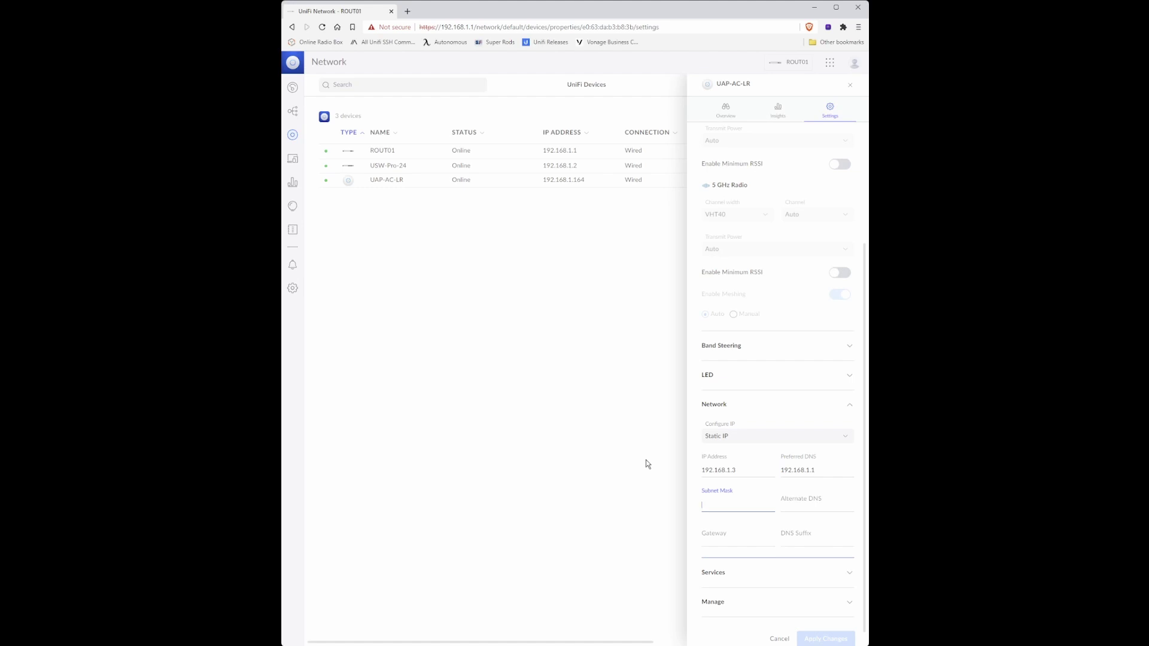
type("255.255.255.0")
left_click(721, 541)
type("192.168.1.1")
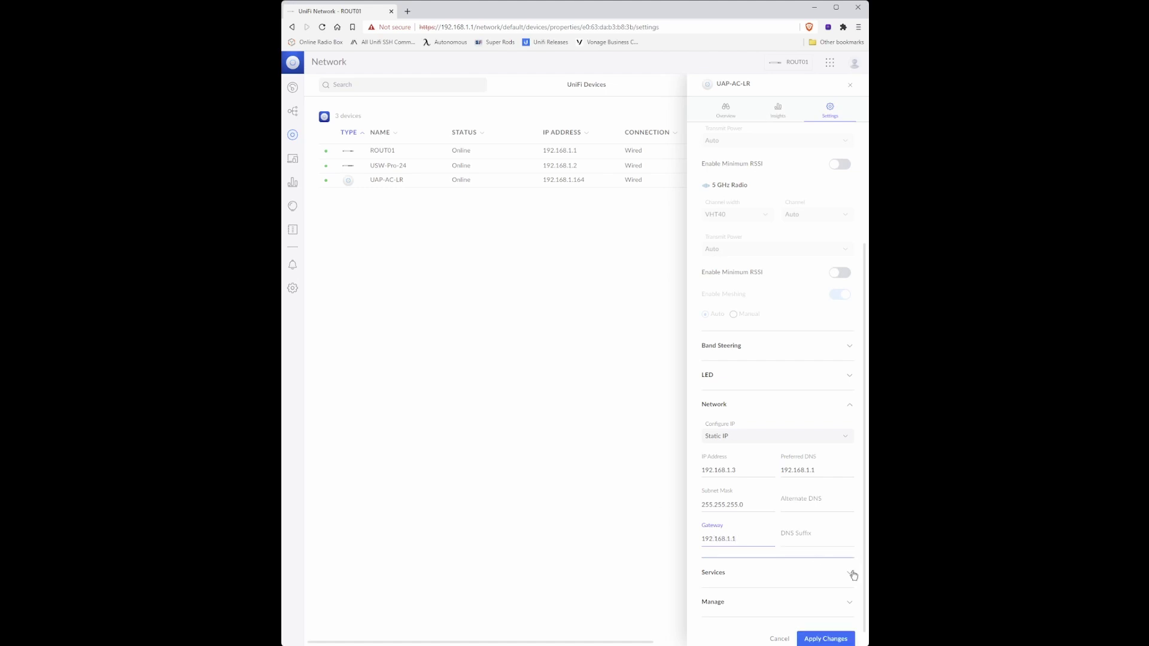
left_click(831, 640)
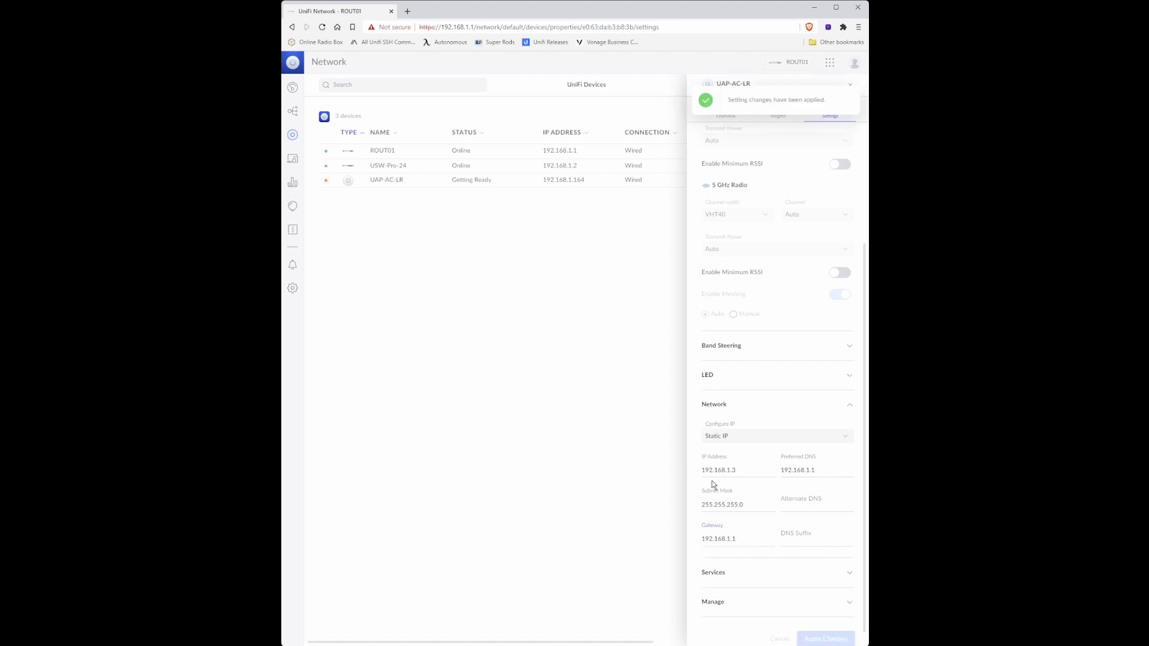
mouse_move(755, 105)
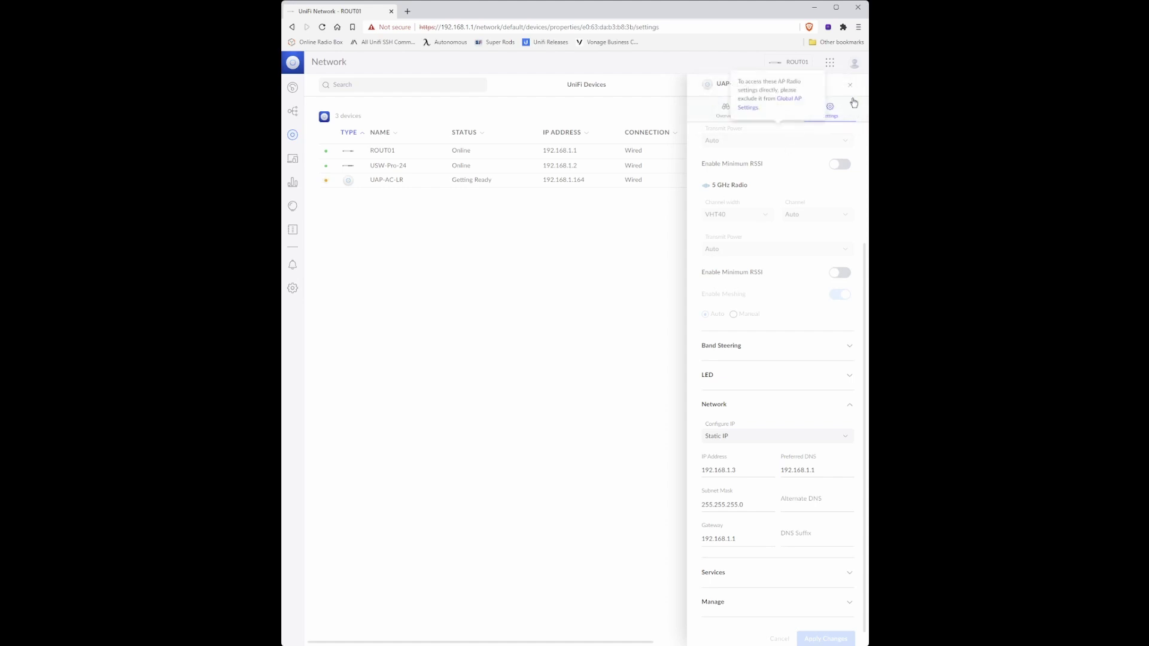
left_click(851, 85)
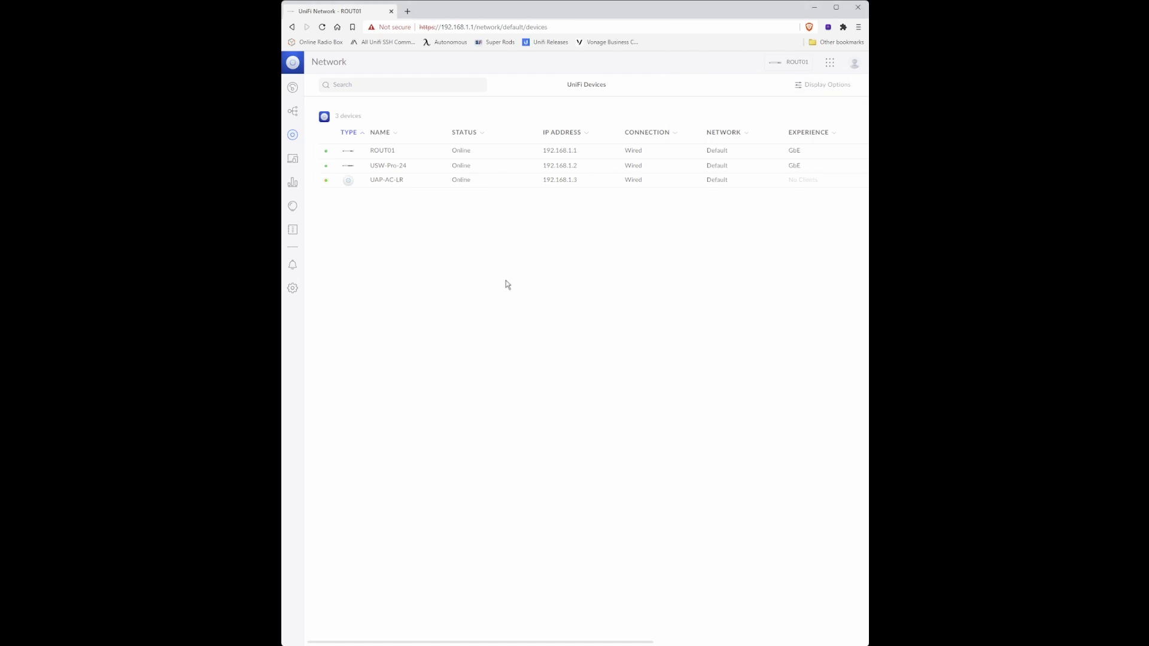
Step: In the WiFi settings, name the new WiFi network EVE01 and enter its password
left_click(299, 289)
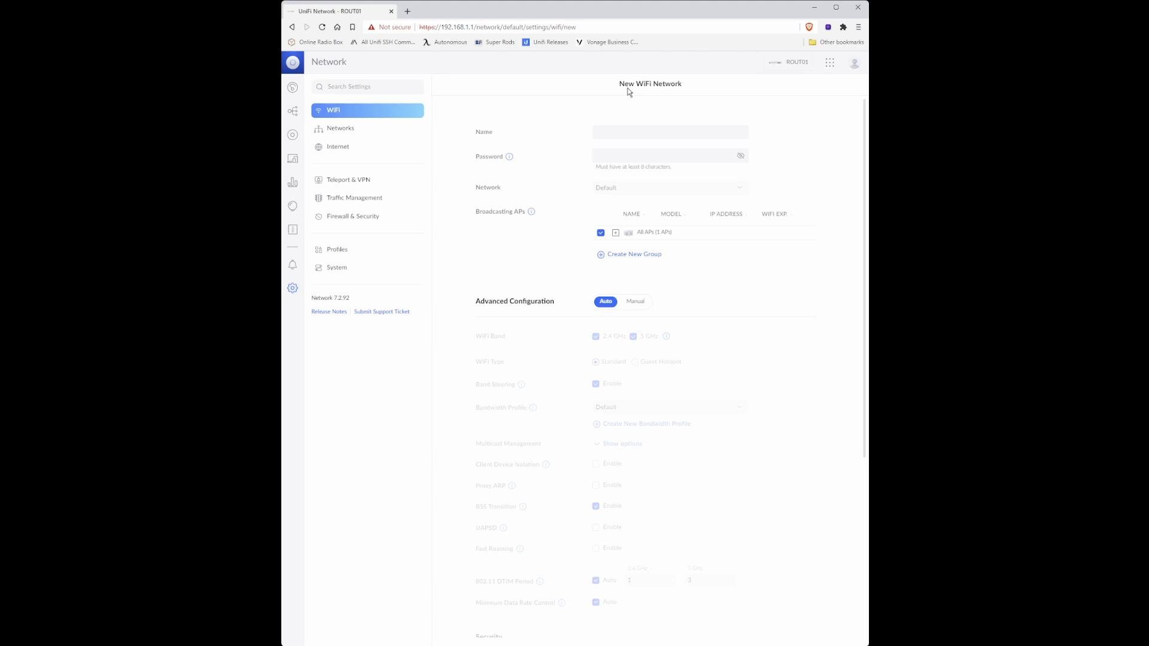
left_click(686, 133)
type("EV")
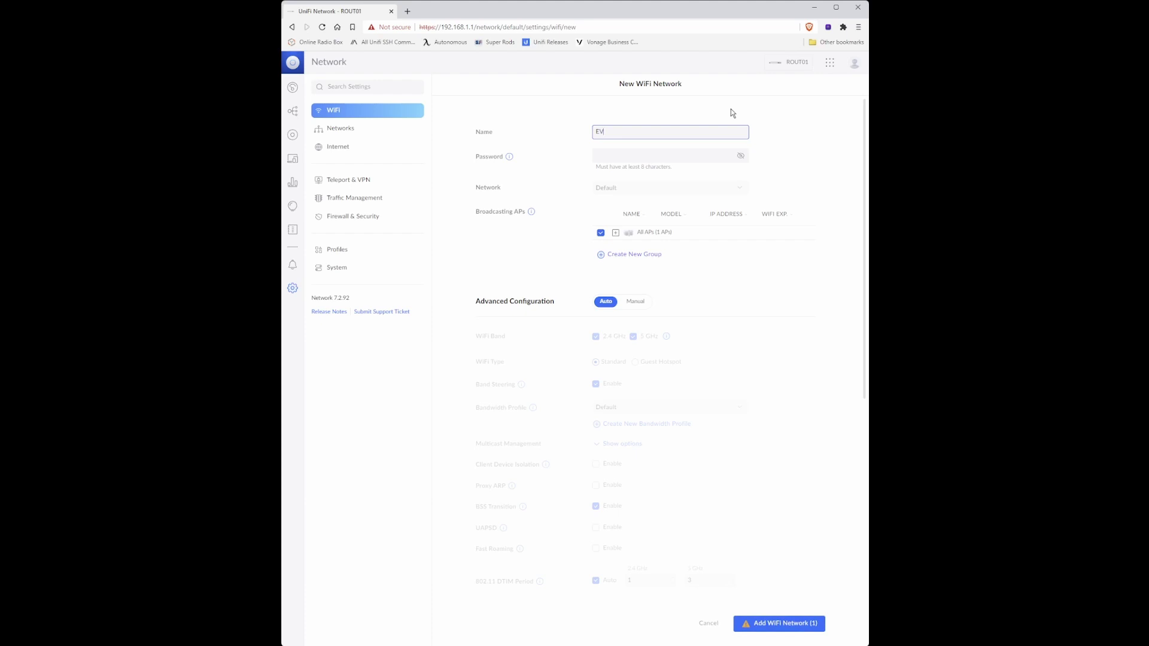
type("E01")
left_click(676, 157)
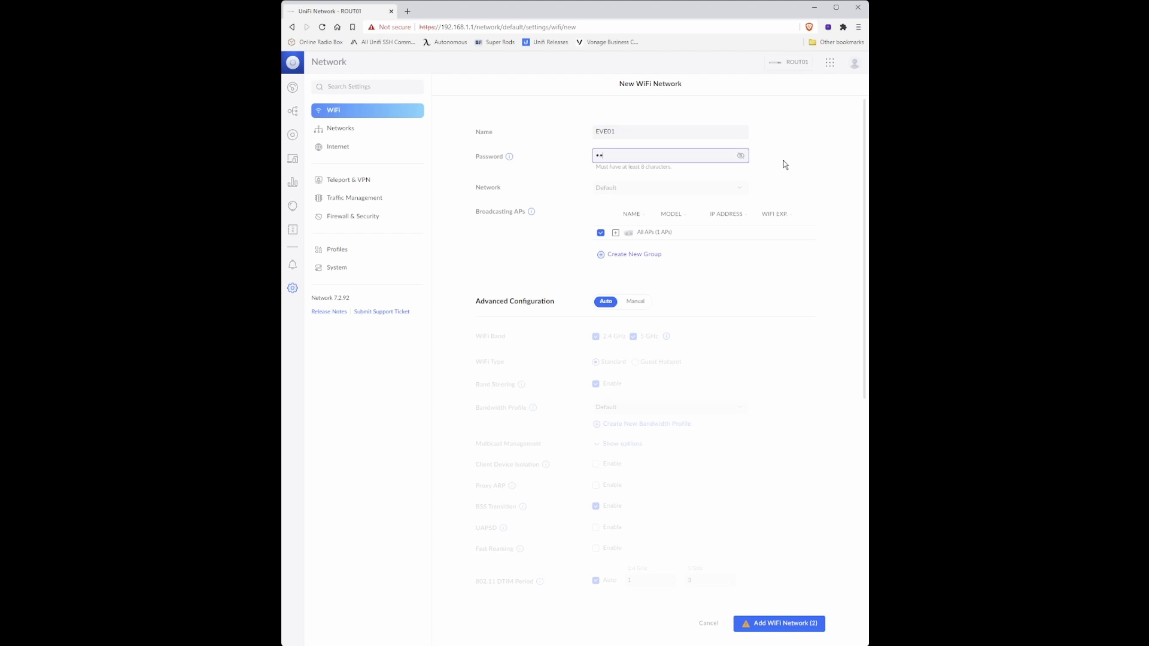
type("•••••••")
Step: Set the advanced configuration to Manual, disable the 5 GHz band so only 2.4 GHz is used, and add the WiFi network
scroll(698, 300, "down", 2)
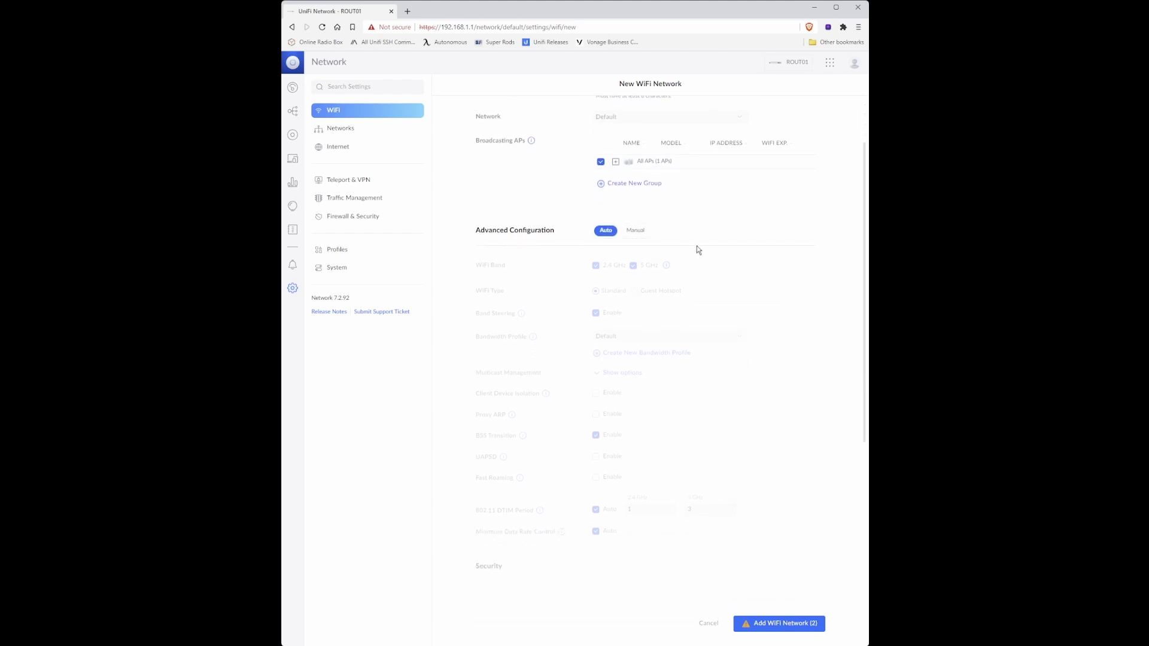
left_click(635, 231)
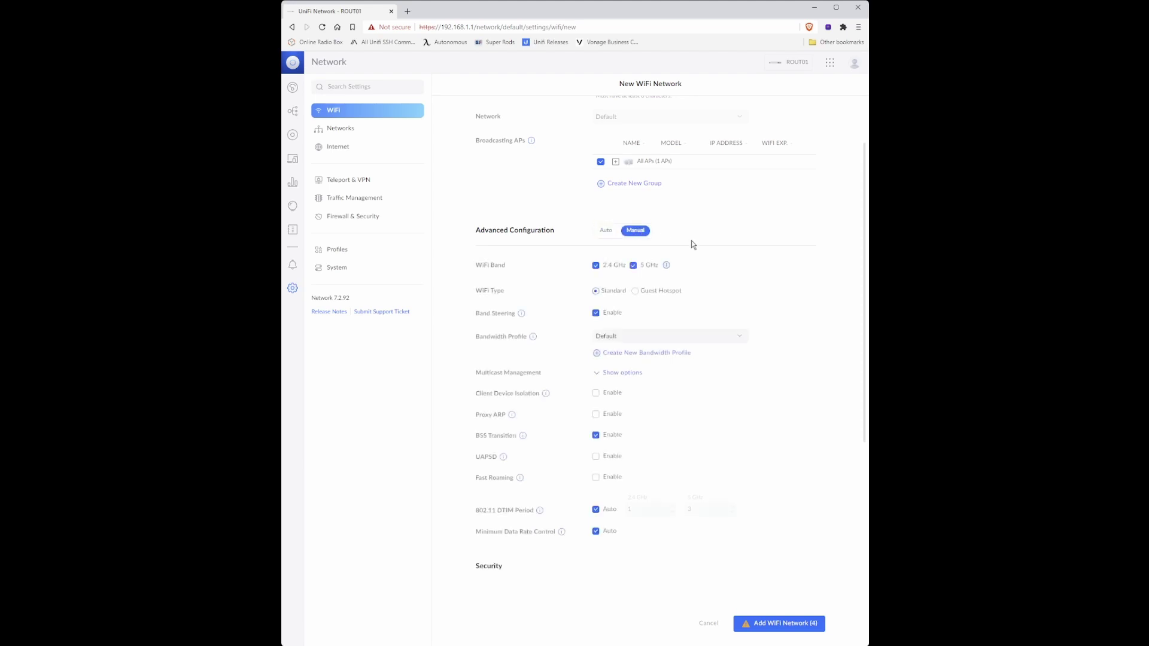
scroll(732, 274, "up", 2)
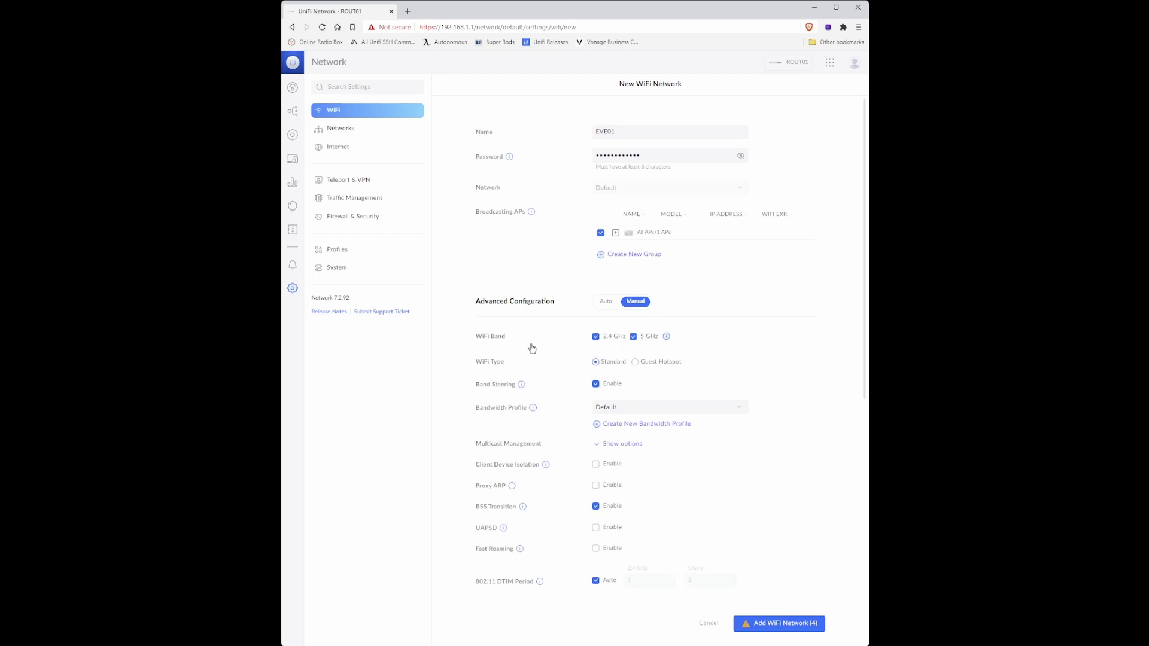
scroll(529, 331, "down", 2)
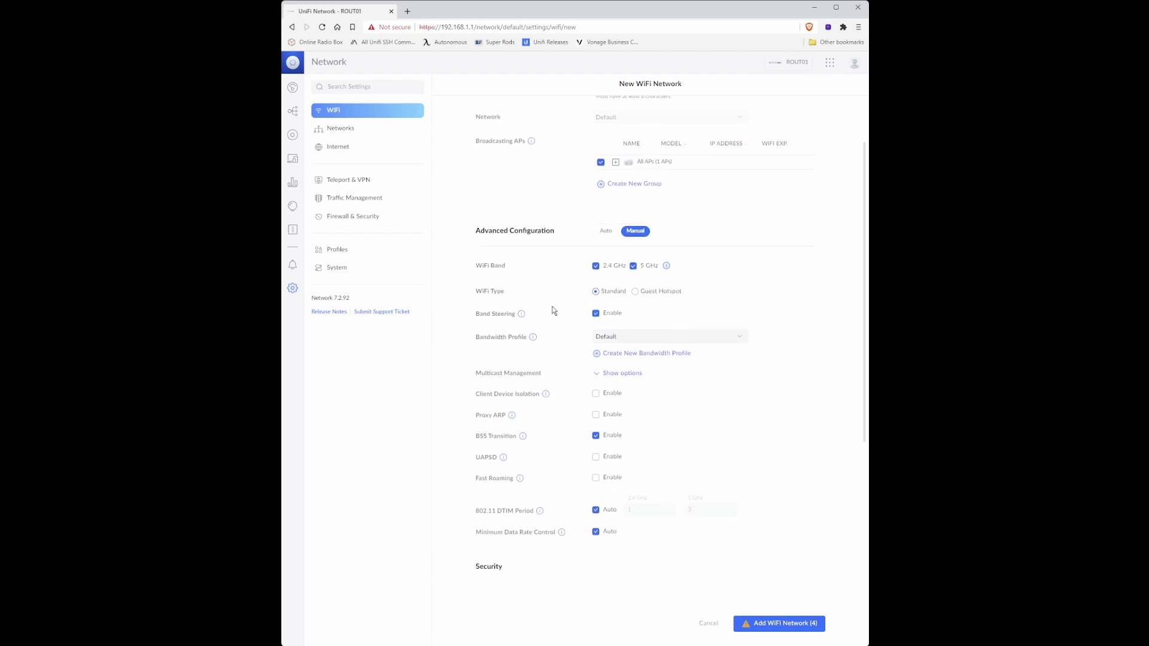
left_click(633, 266)
scroll(712, 329, "down", 1)
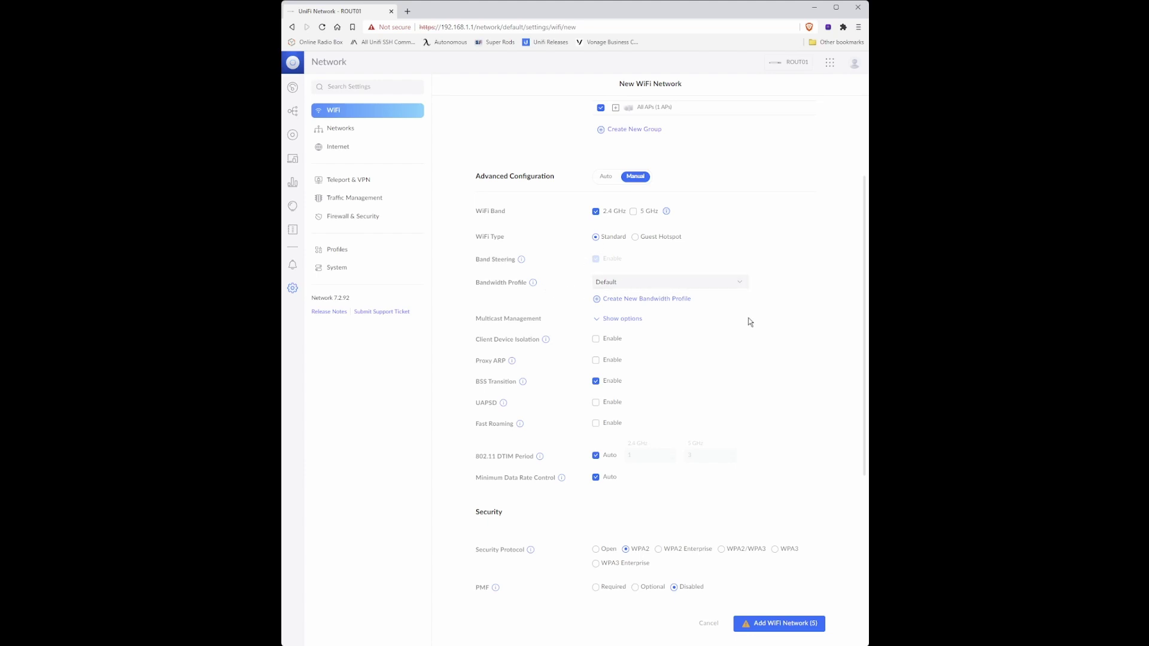
scroll(749, 376, "down", 2)
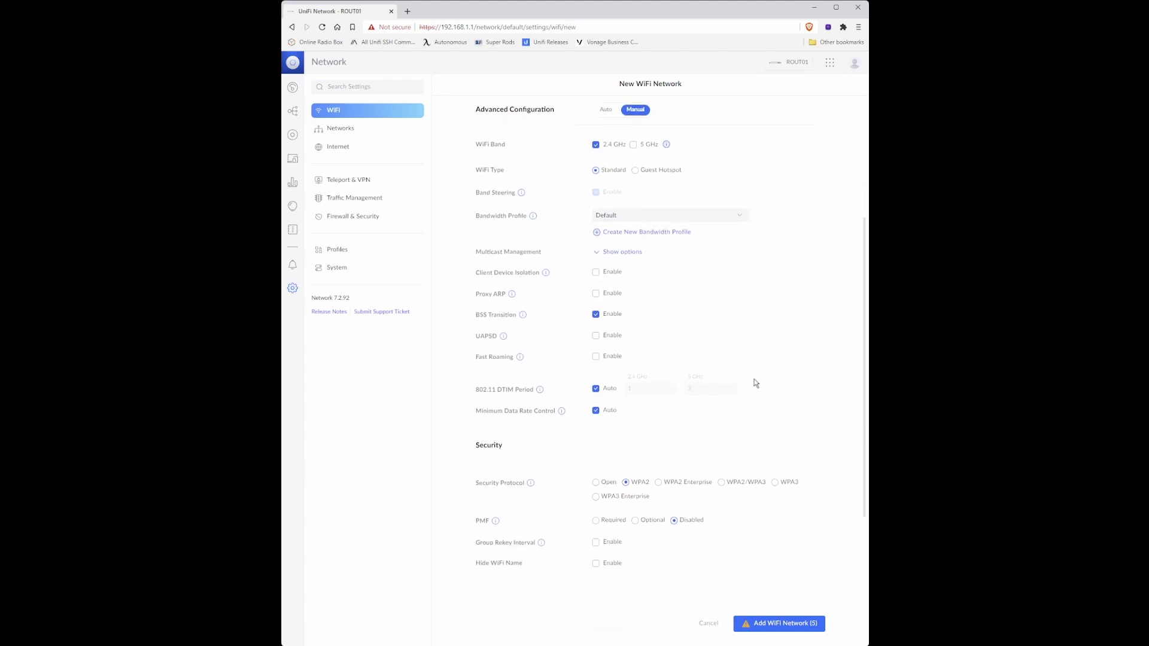
scroll(756, 382, "down", 2)
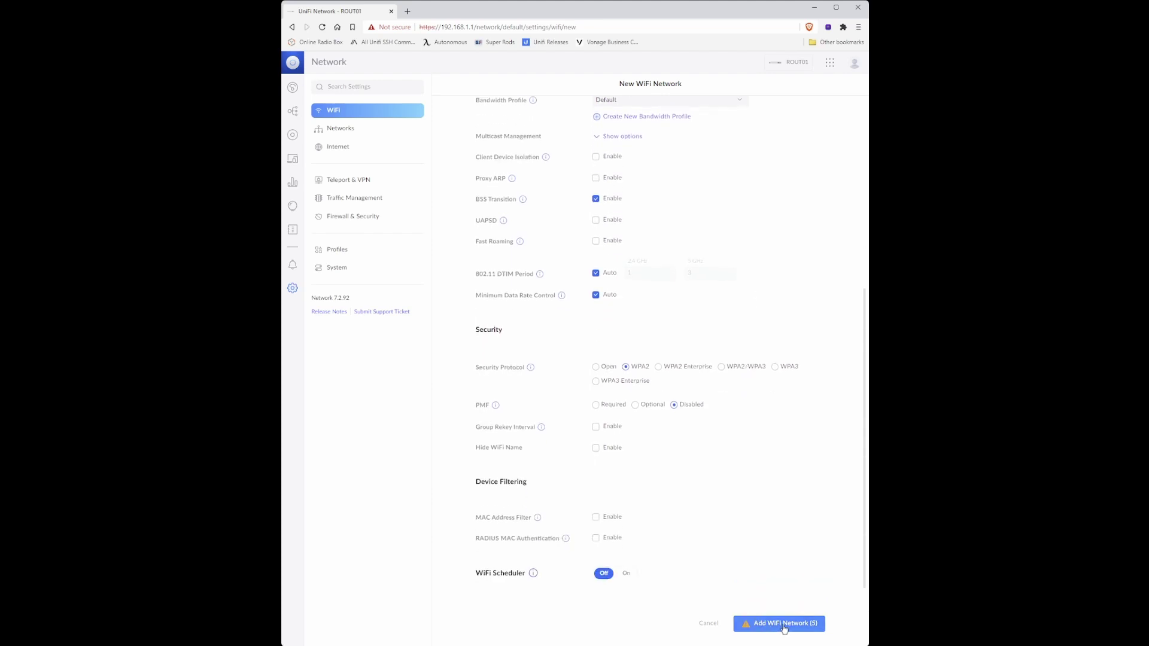
left_click(784, 626)
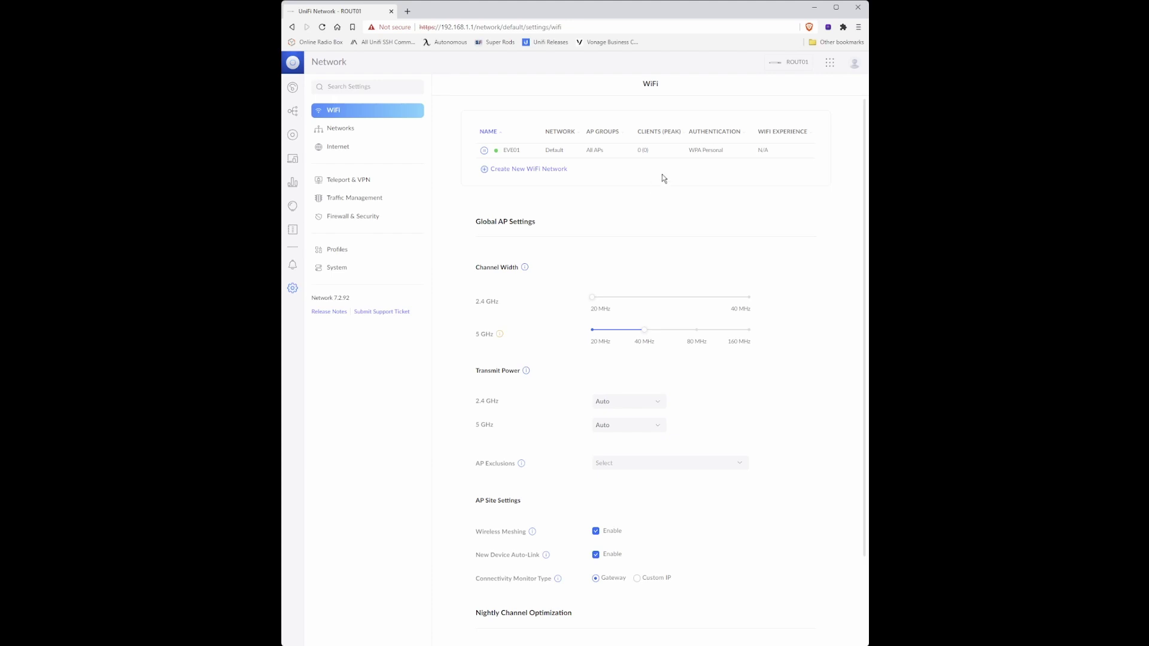
Step: Create another WiFi network named EVE02 and enter its password
left_click(531, 171)
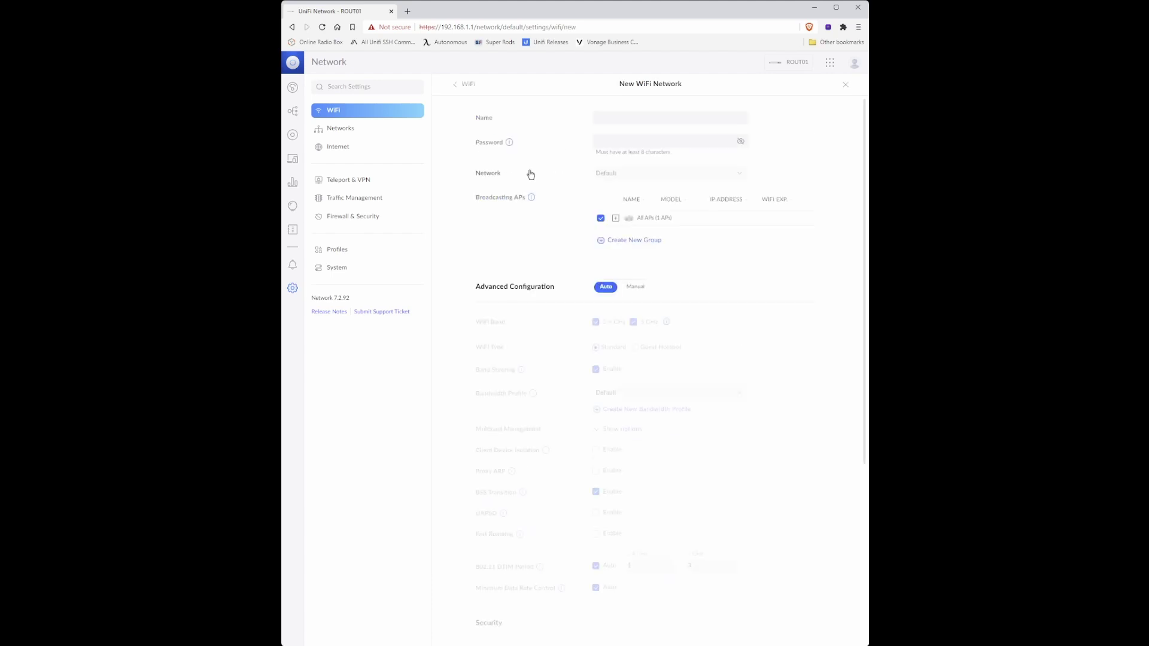
left_click(632, 117)
type("EVE02")
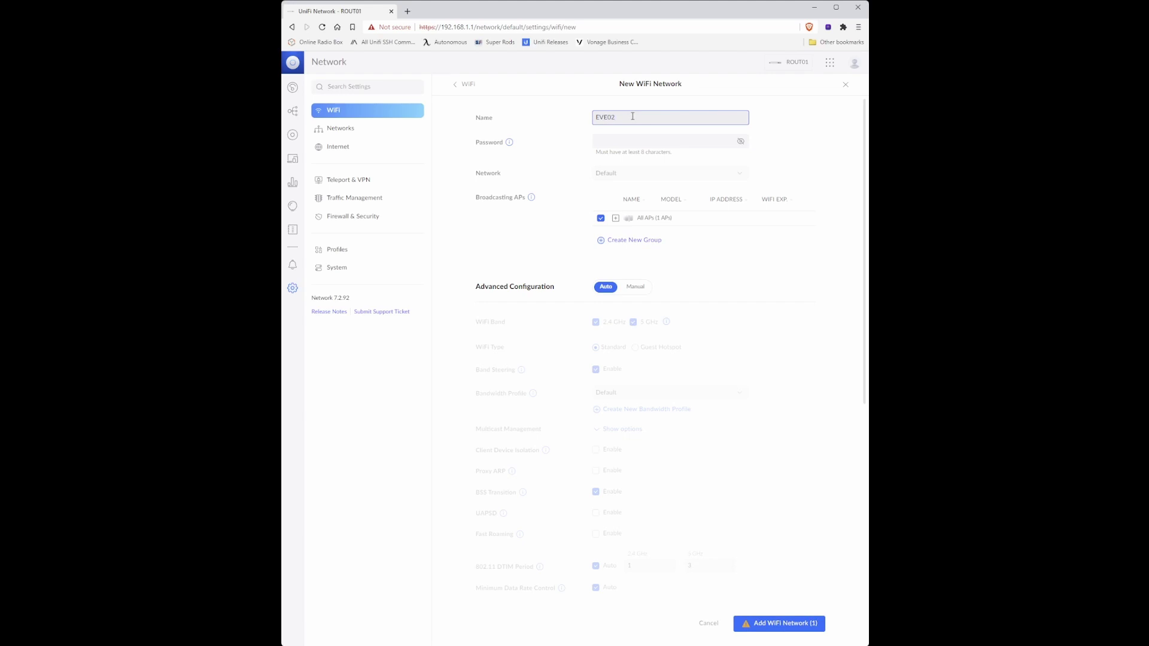
left_click(668, 136)
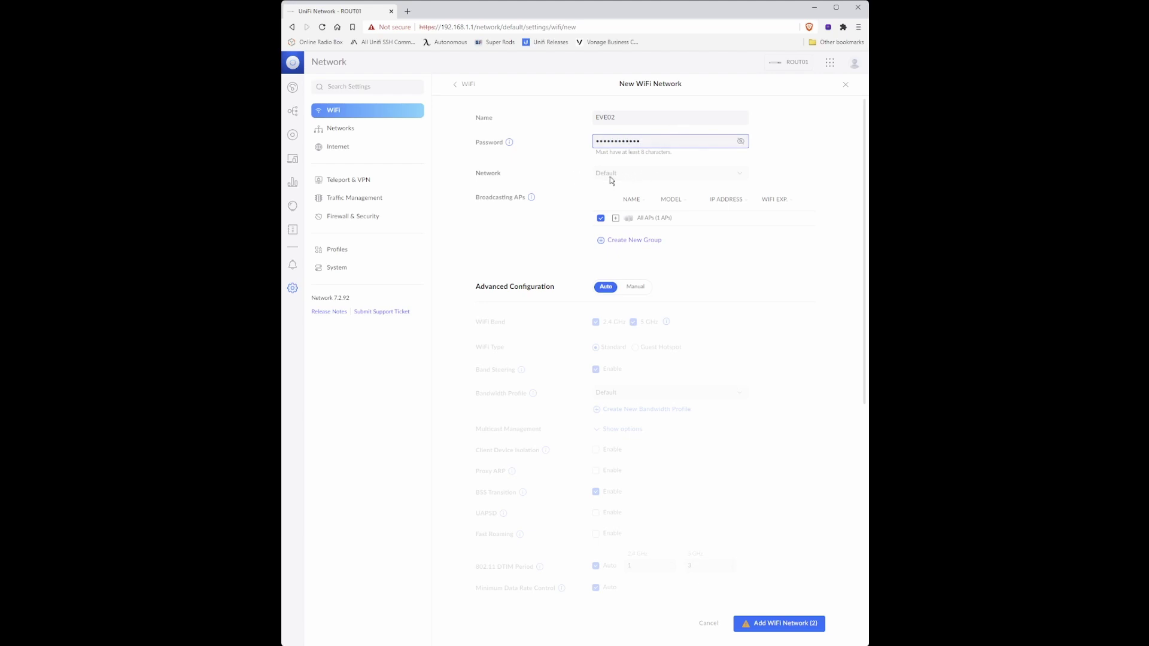
Step: Set EVE02's advanced configuration to Manual, disable the 2.4 GHz band so only 5 GHz is used, and add the WiFi network
scroll(767, 311, "down", 1)
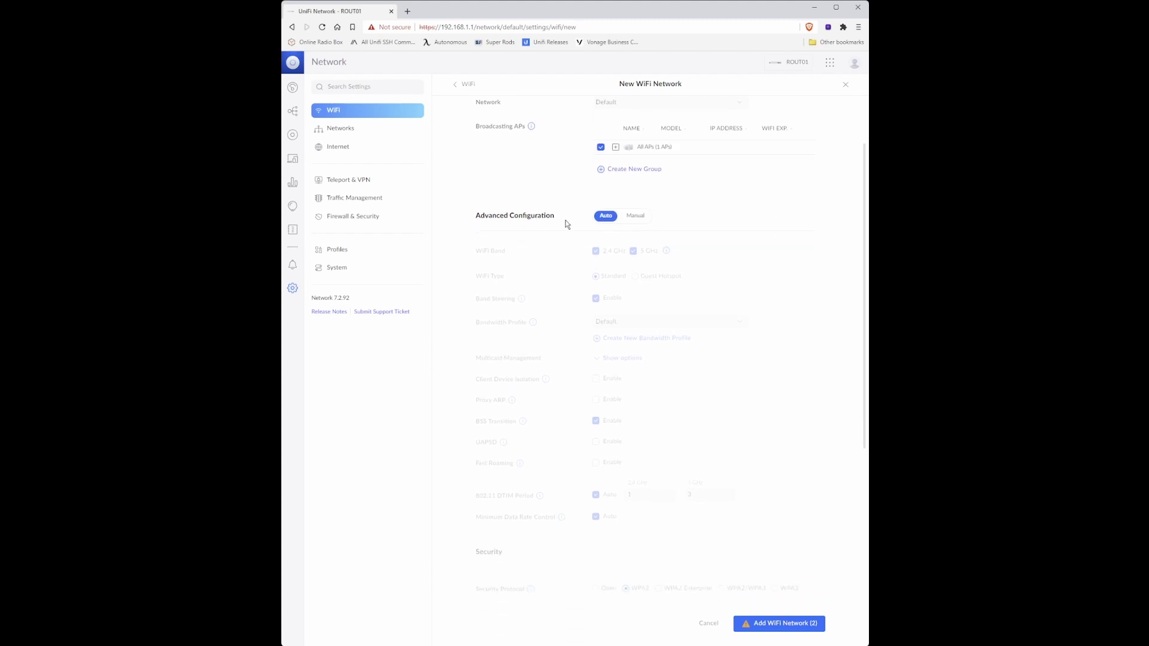
left_click(637, 219)
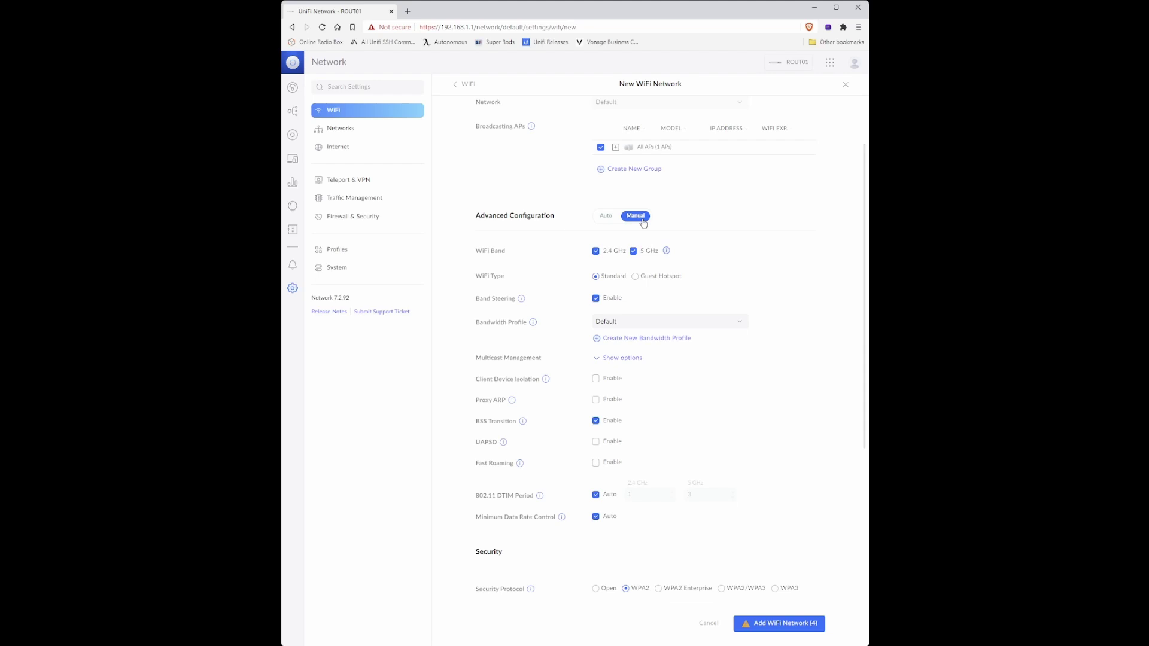
left_click(597, 252)
scroll(809, 606, "down", 4)
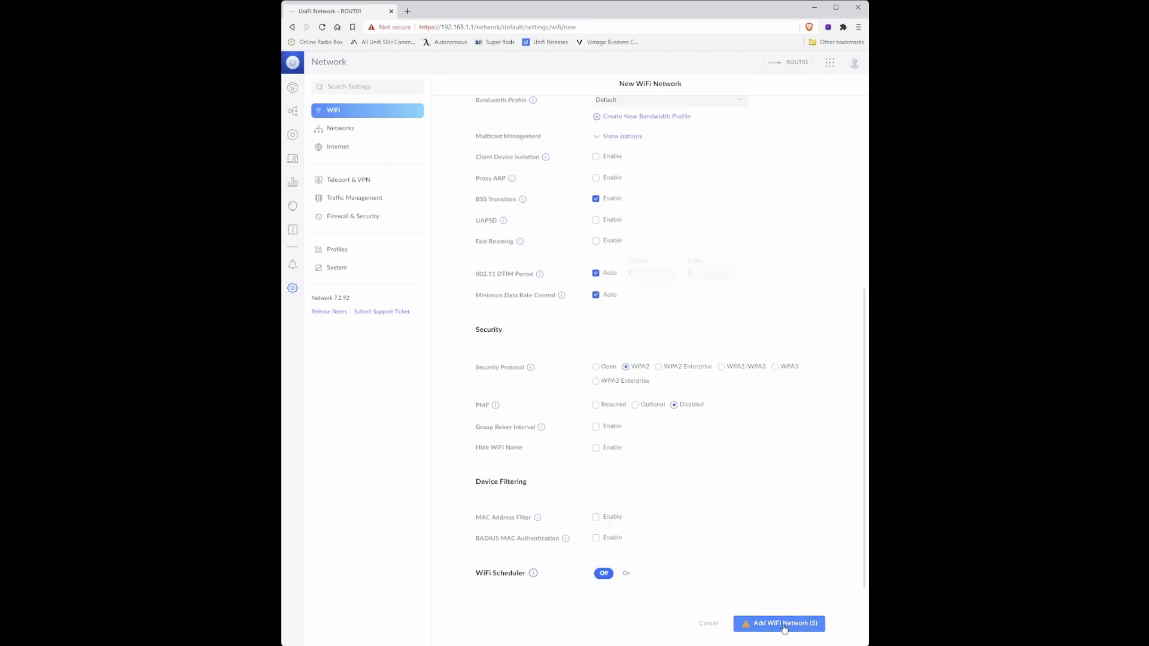
left_click(784, 624)
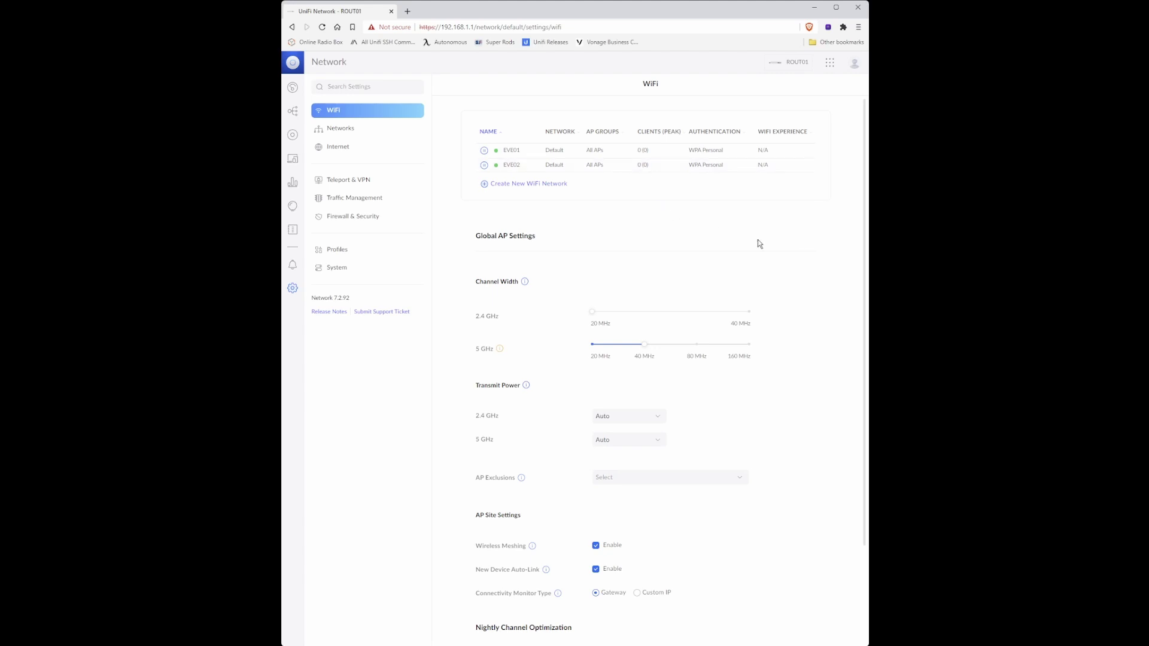
scroll(760, 242, "down", 1)
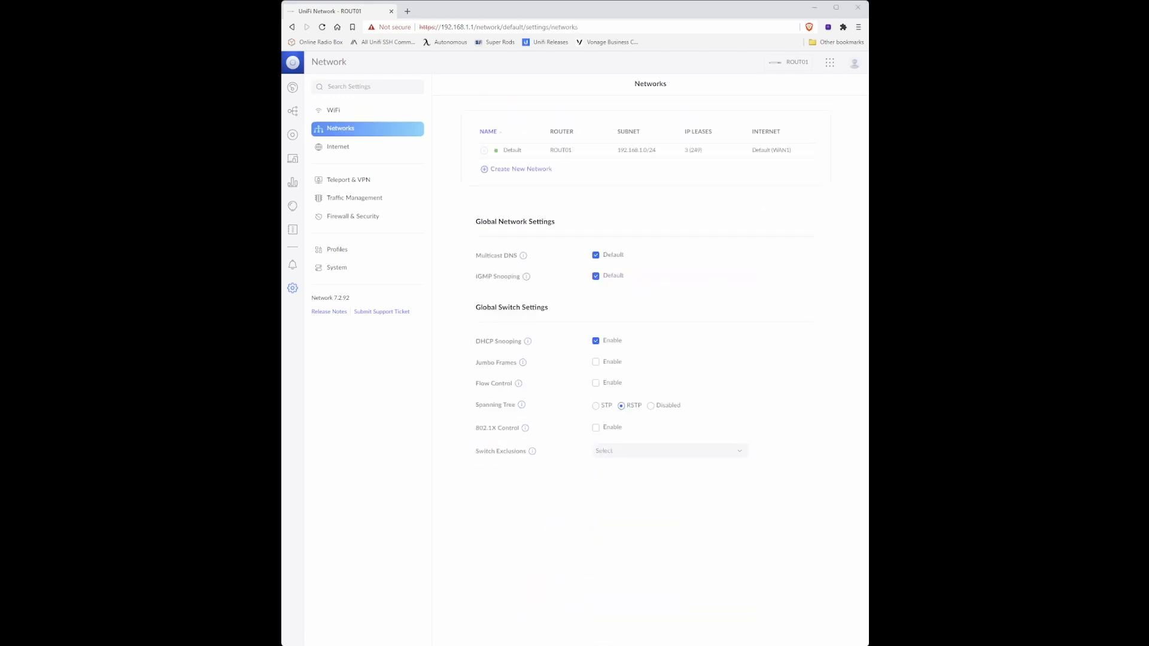